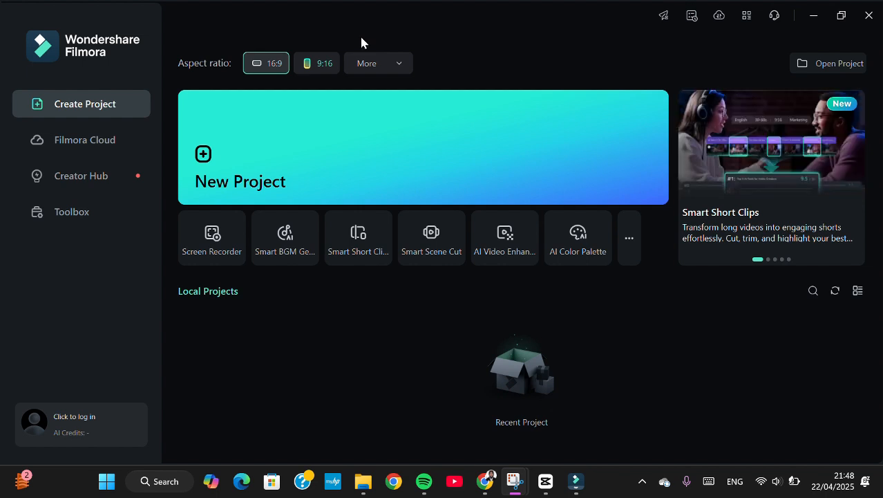
# Create a new project and import the Free HD Stock Video Footage black-and-white clip from the Downloads folder
pyautogui.click(207, 158)
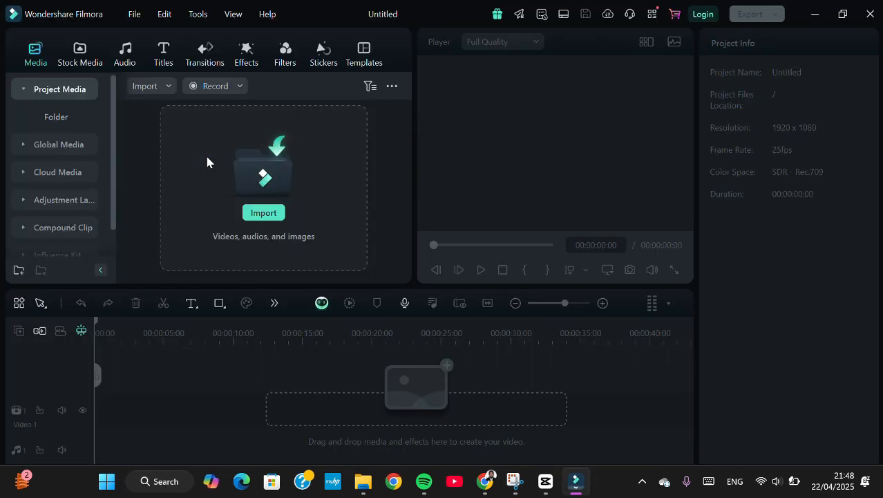
pyautogui.click(262, 215)
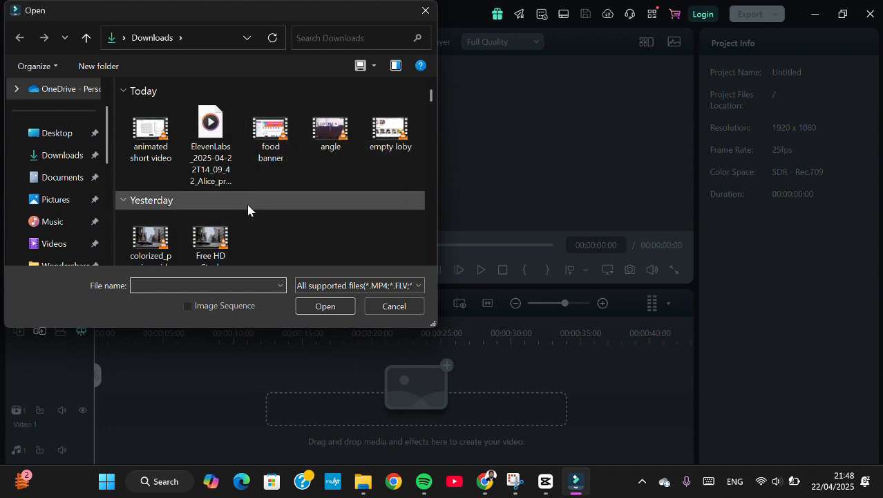
pyautogui.click(207, 245)
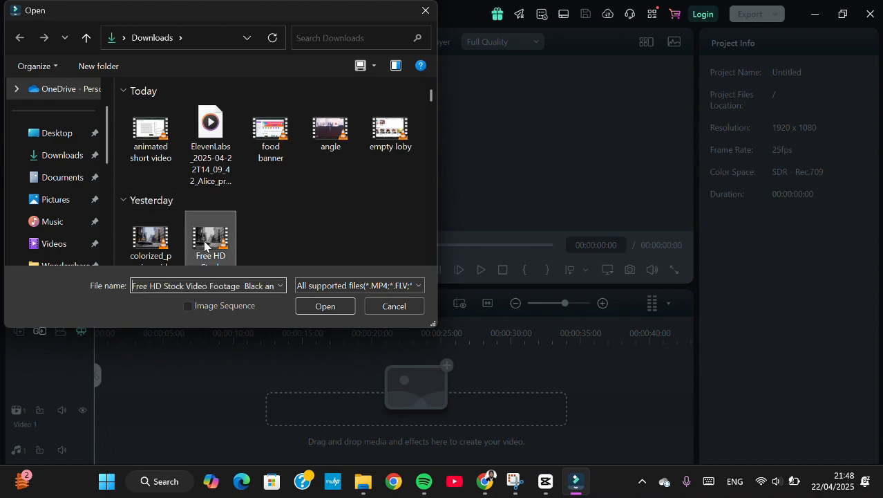
pyautogui.click(324, 305)
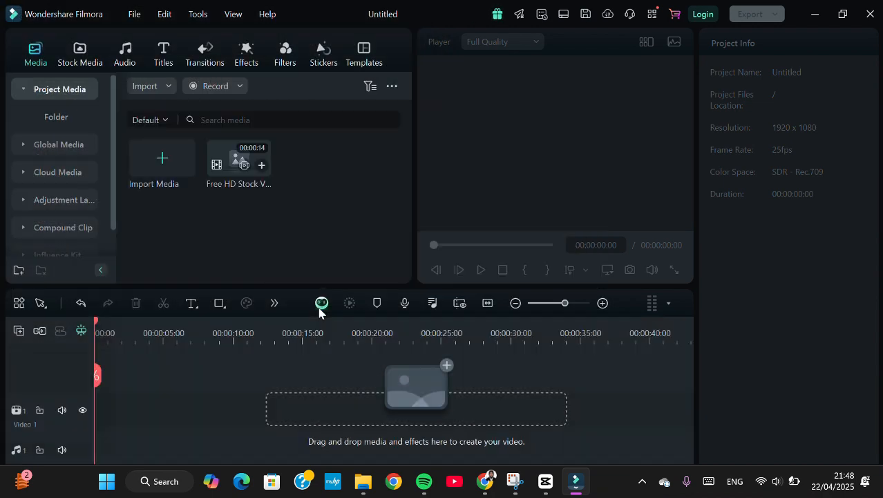
# Import the video 1101 from the Downloads folder into the project media
pyautogui.click(173, 193)
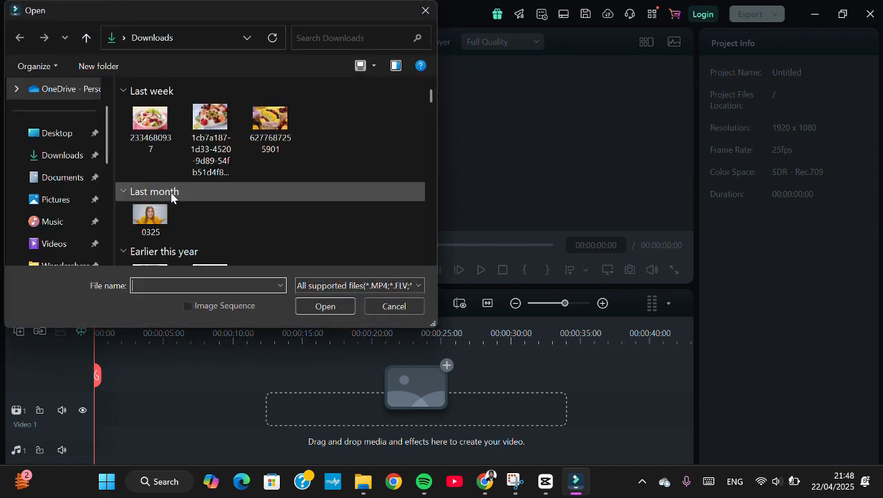
pyautogui.scroll(-3, 257, 183)
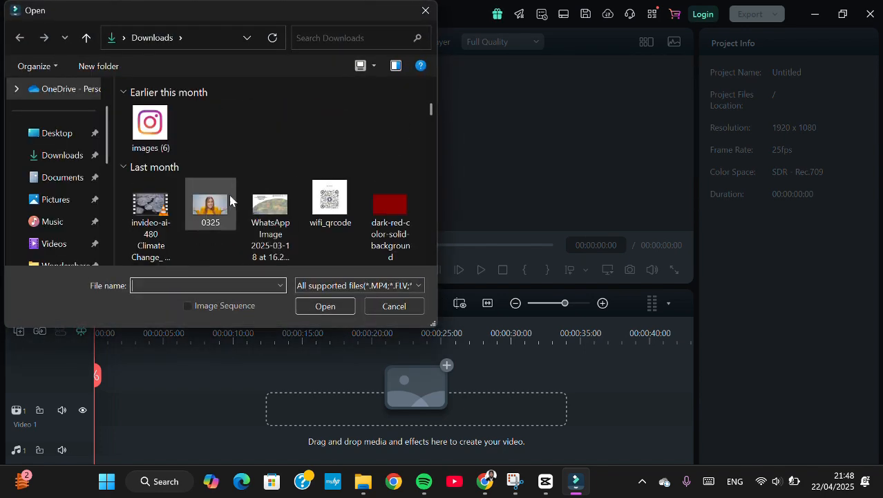
pyautogui.scroll(-3, 164, 220)
pyautogui.scroll(-8, 164, 220)
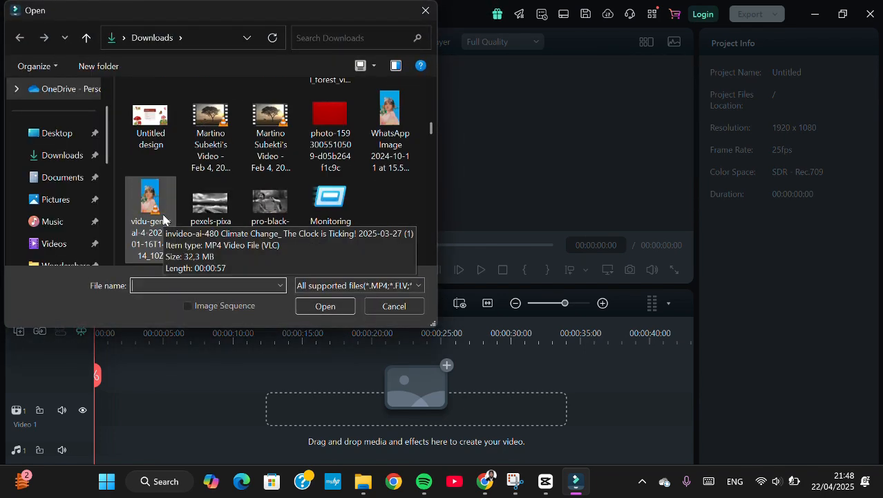
pyautogui.scroll(-10, 248, 147)
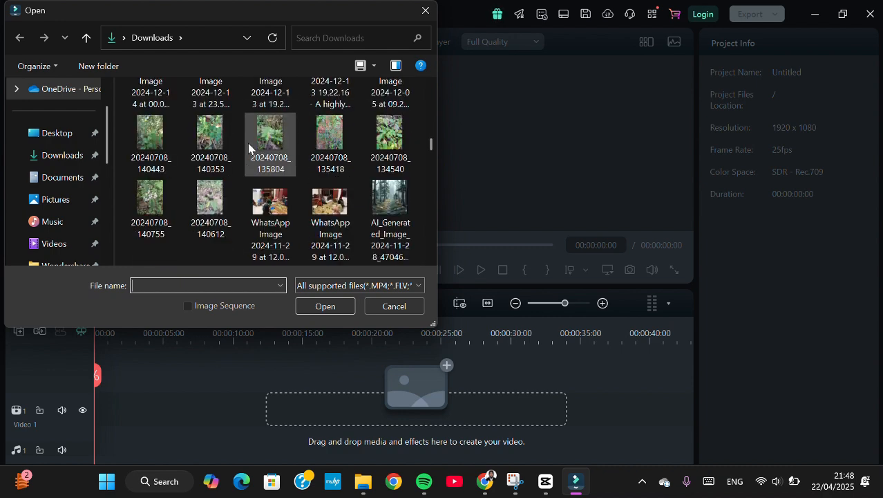
pyautogui.scroll(-8, 249, 148)
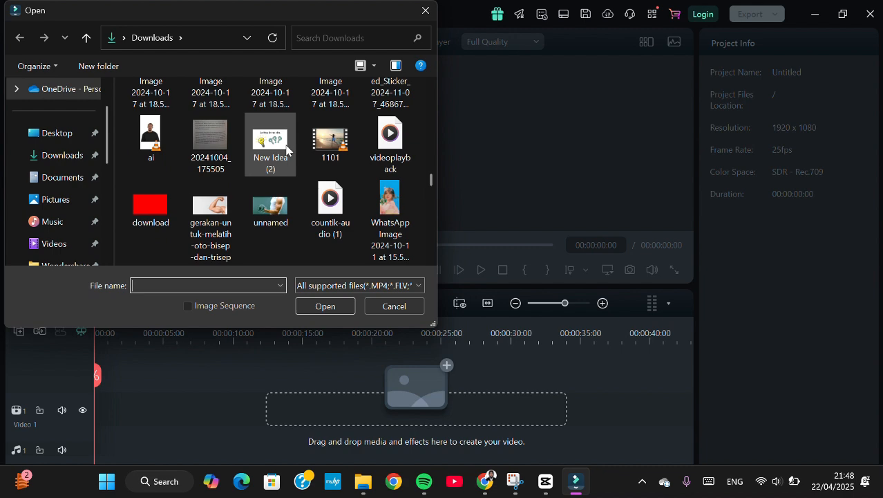
pyautogui.click(330, 141)
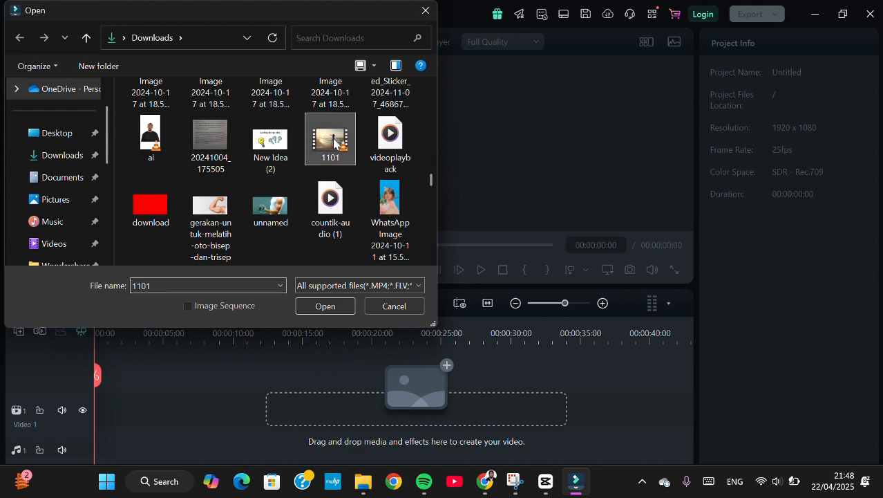
pyautogui.click(325, 306)
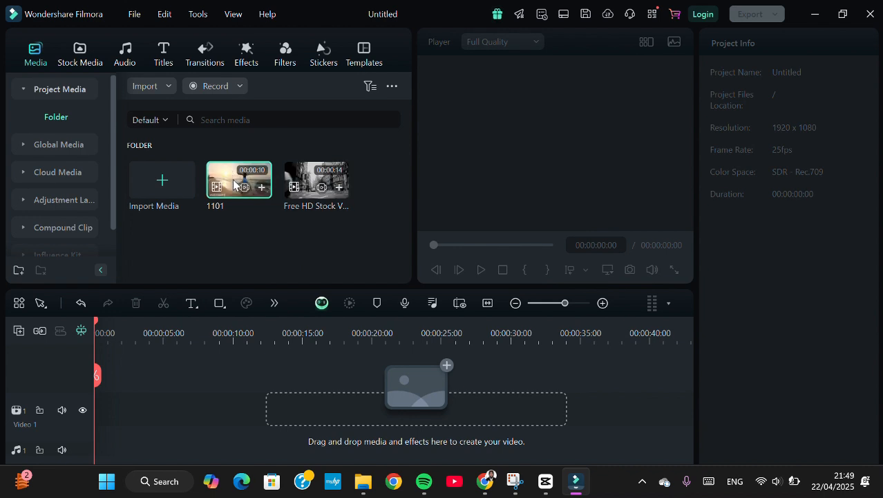
# Place 1101 and the stock clip back to back on the video track, matching the project to 1280 x 720 30fps and 640 x 360 25fps respectively
pyautogui.moveTo(237, 186); pyautogui.dragTo(103, 377)
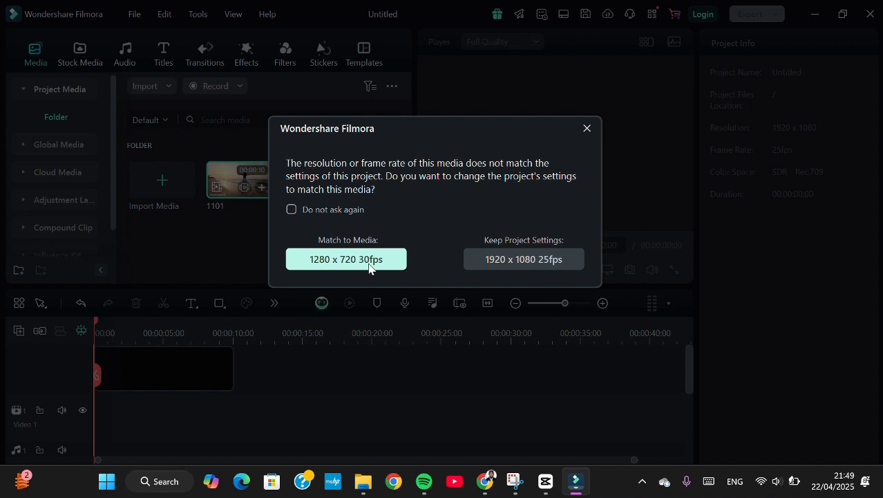
pyautogui.click(327, 259)
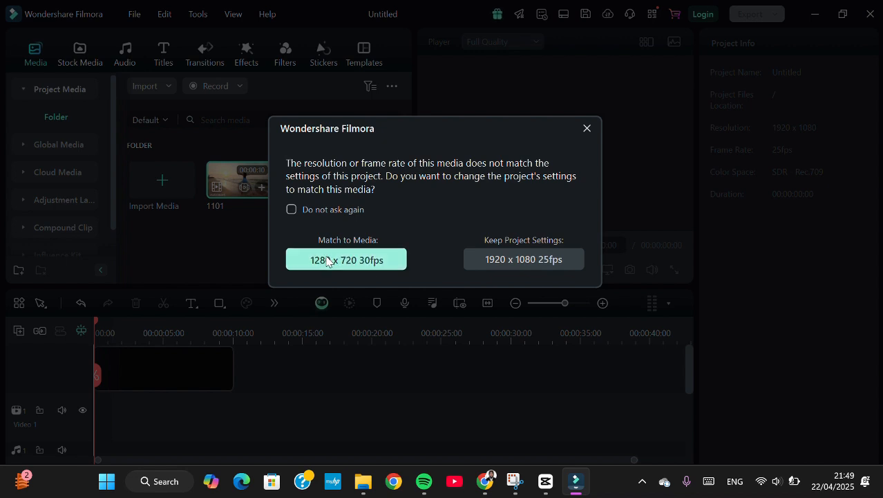
pyautogui.moveTo(312, 172); pyautogui.dragTo(241, 412)
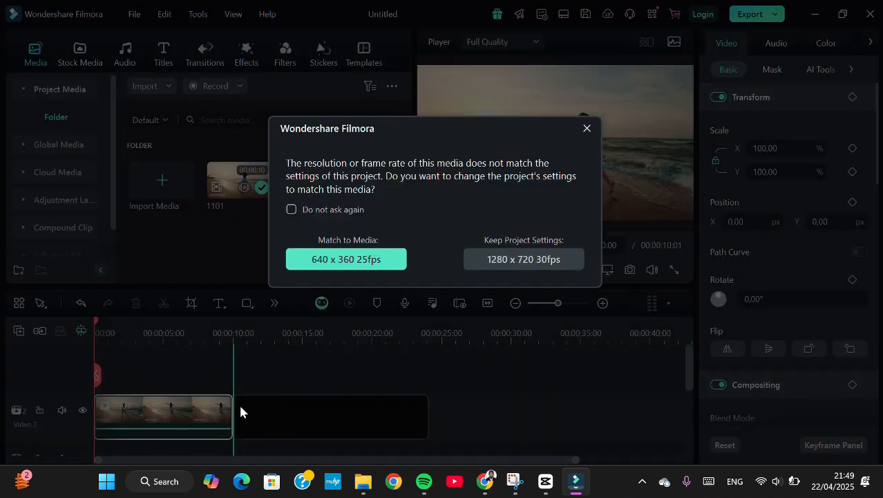
pyautogui.click(339, 261)
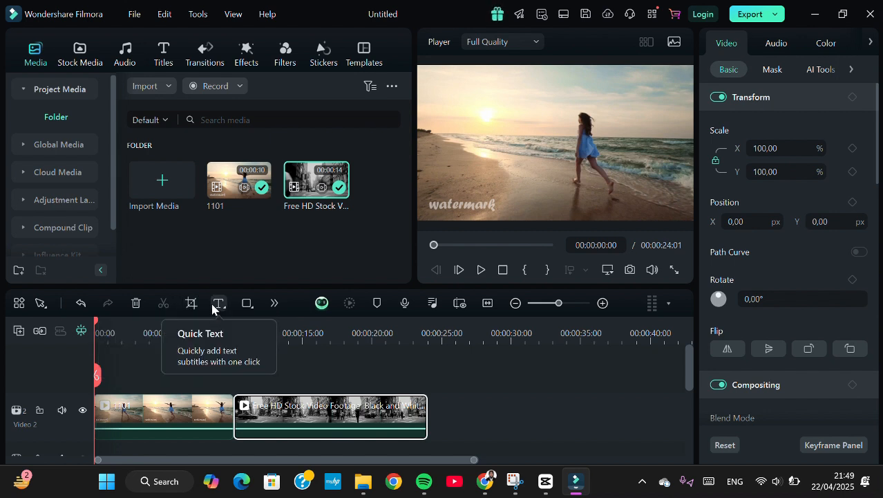
pyautogui.click(279, 305)
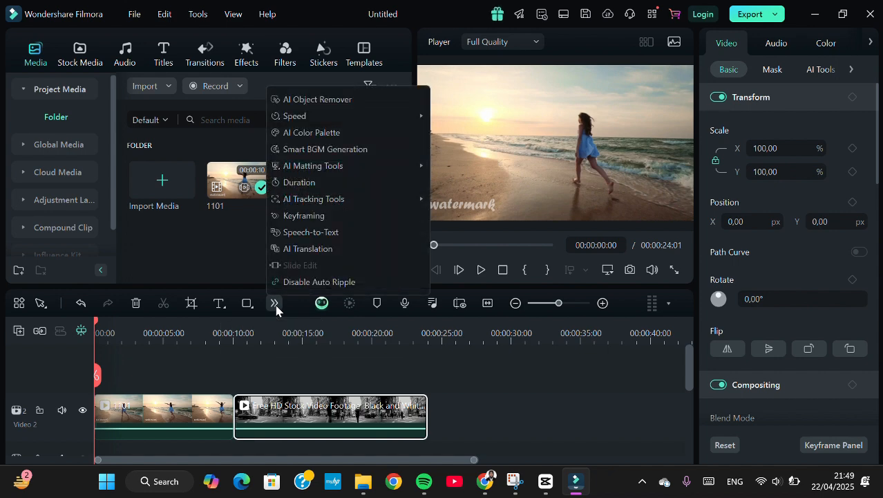
pyautogui.moveTo(318, 118)
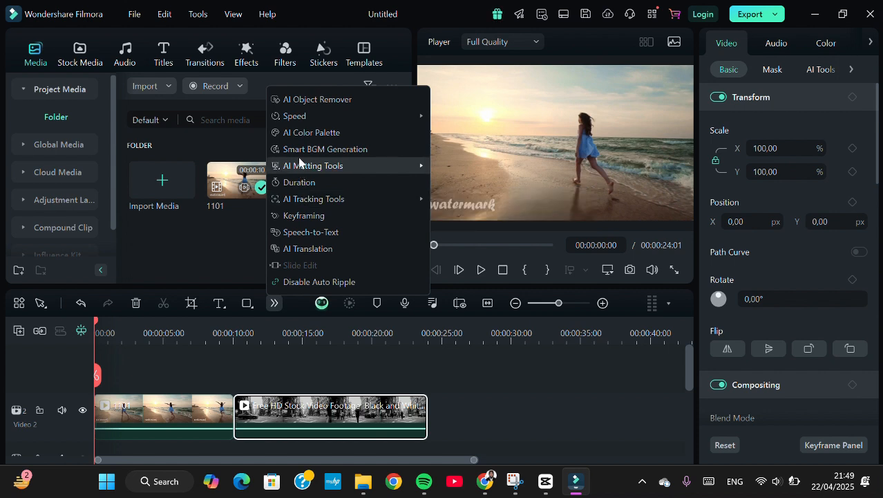
pyautogui.click(249, 364)
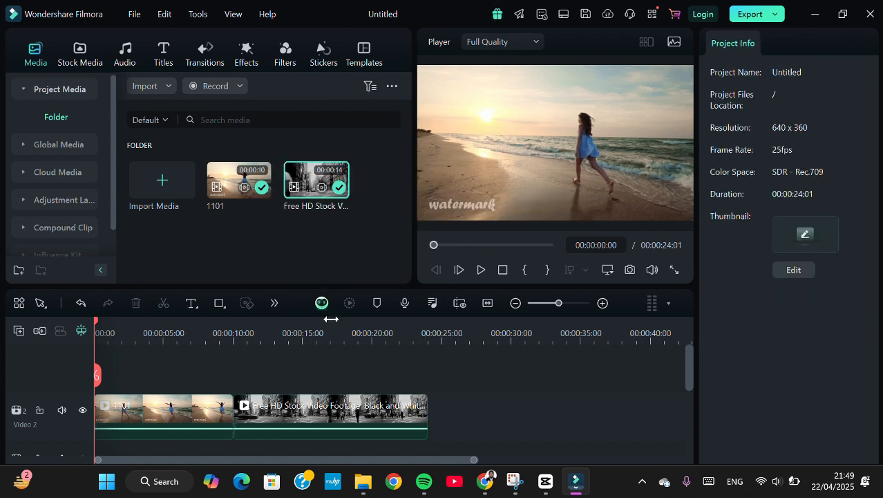
# Apply the Erase transition at the cut between clip 1101 and the black-and-white street clip
pyautogui.click(179, 413)
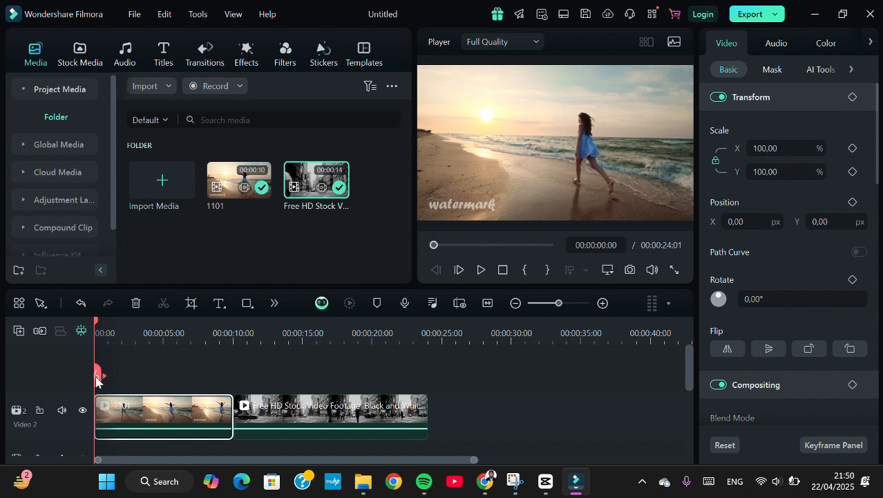
pyautogui.moveTo(96, 379); pyautogui.dragTo(233, 377)
pyautogui.click(249, 379)
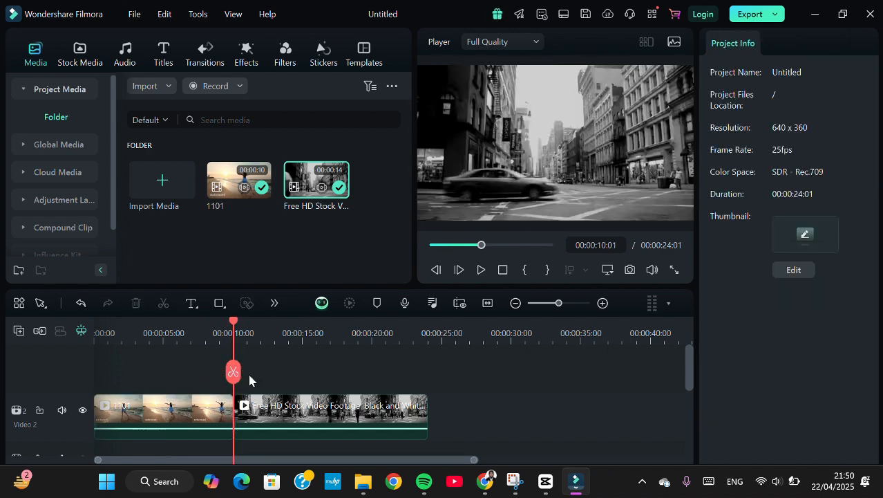
pyautogui.click(201, 52)
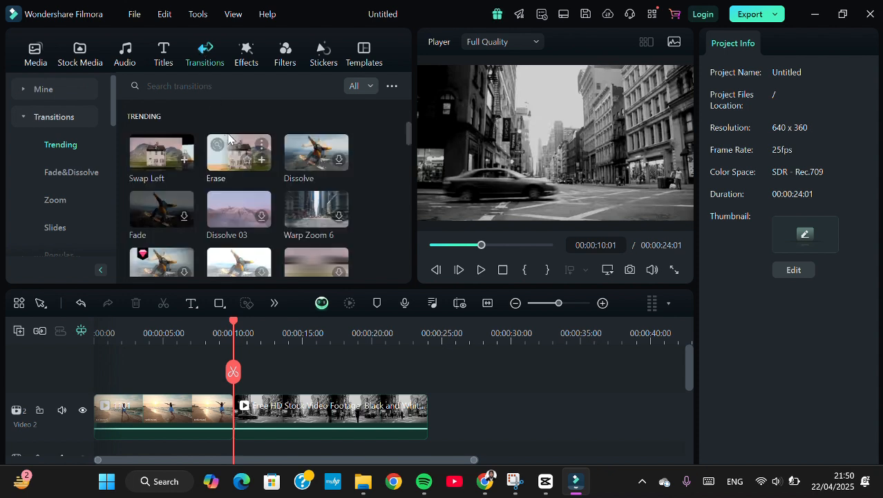
pyautogui.click(264, 160)
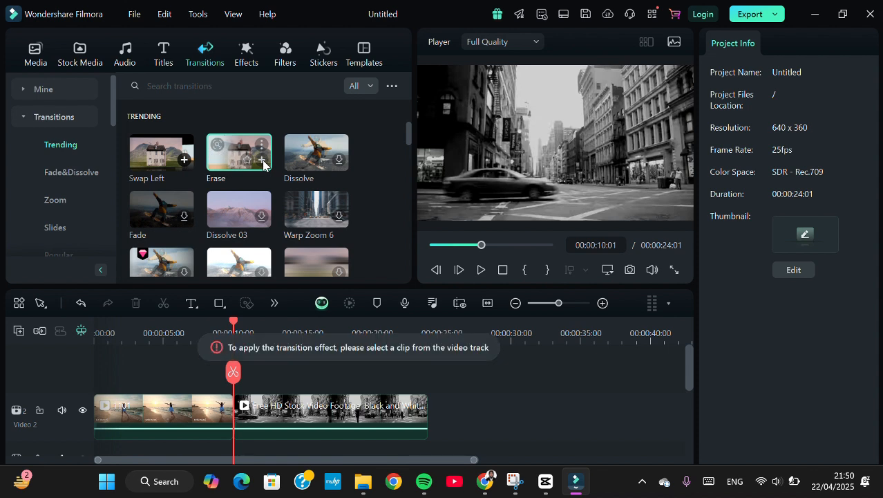
pyautogui.moveTo(263, 161)
pyautogui.mouseDown()
pyautogui.moveTo(297, 249)
pyautogui.moveTo(226, 424)
pyautogui.mouseUp()
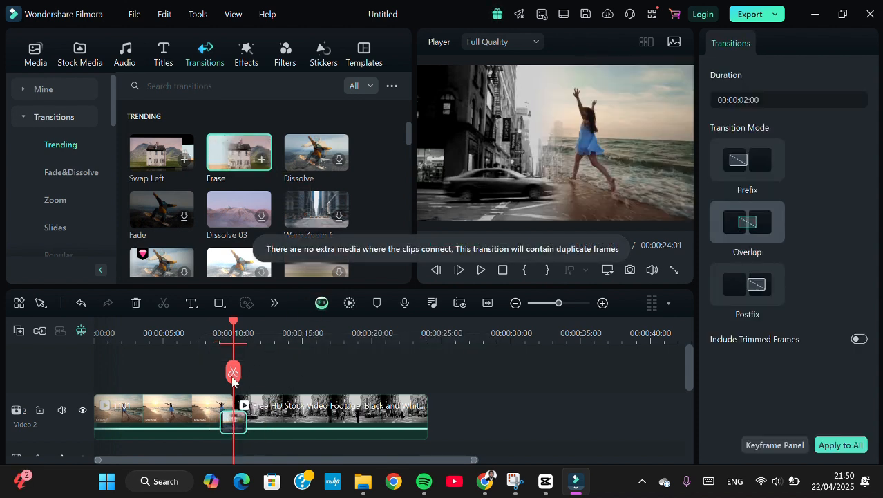
# Play the timeline from shortly before the cut to preview the transition between the two clips
pyautogui.moveTo(231, 379); pyautogui.dragTo(215, 380)
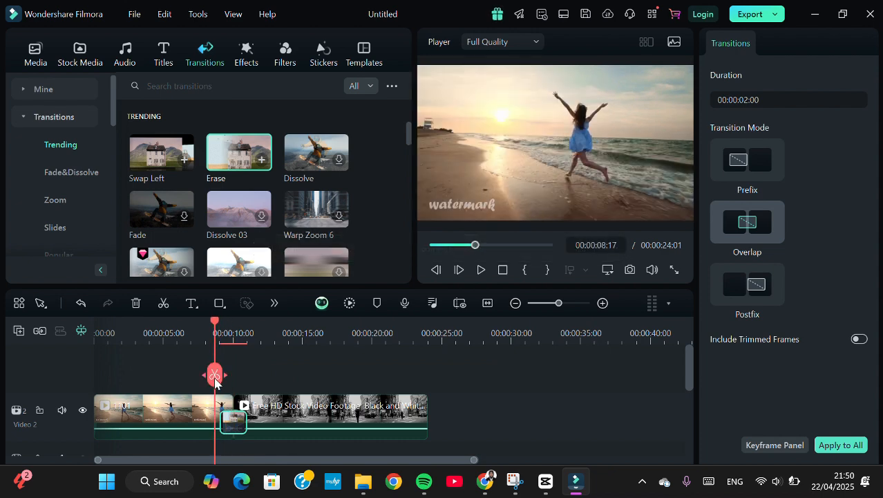
pyautogui.press('space')
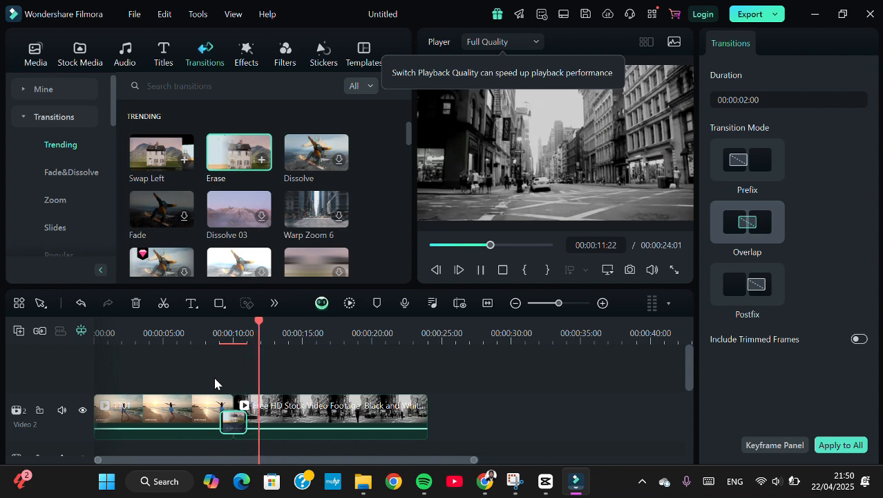
pyautogui.click(342, 409)
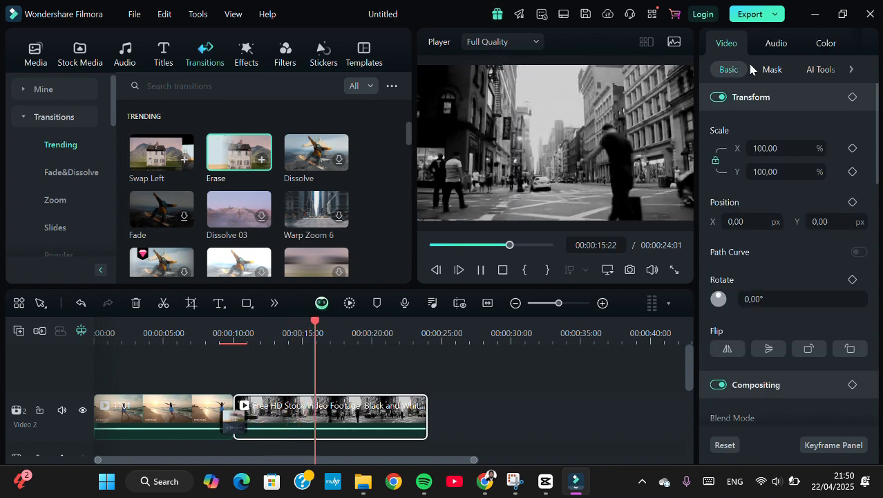
pyautogui.click(266, 353)
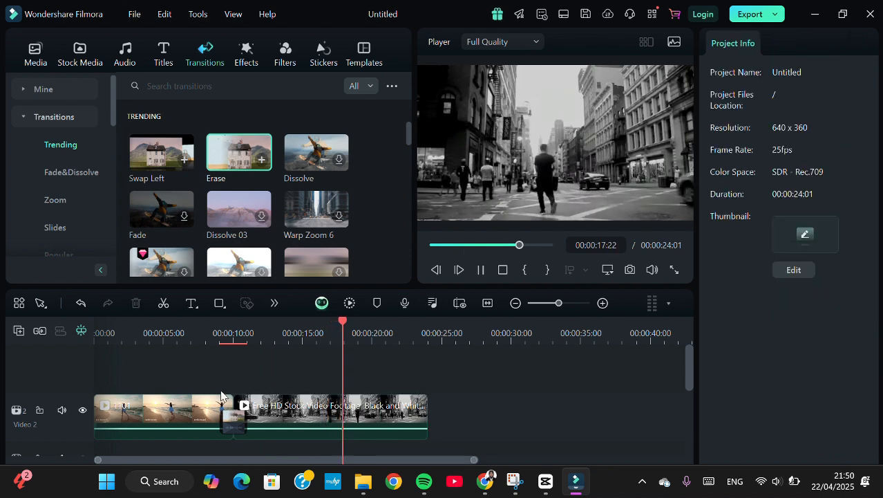
# Examine the video, audio and color settings available for clip 1101
pyautogui.click(178, 413)
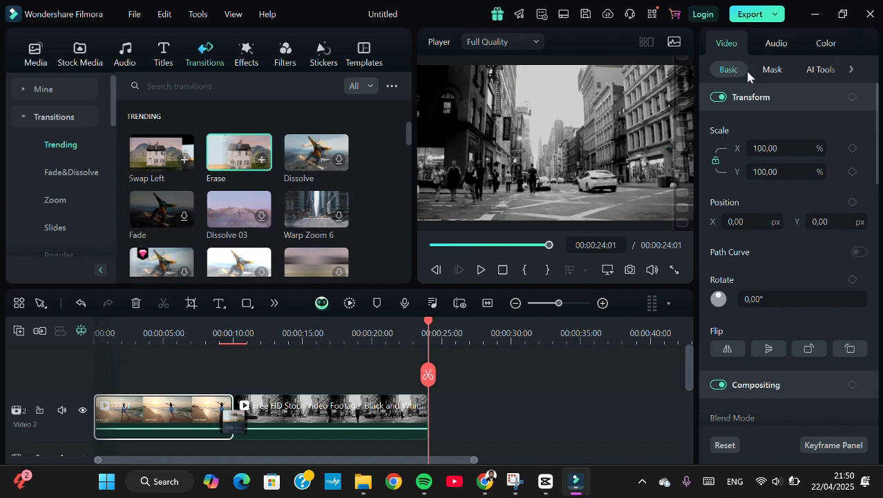
pyautogui.click(853, 70)
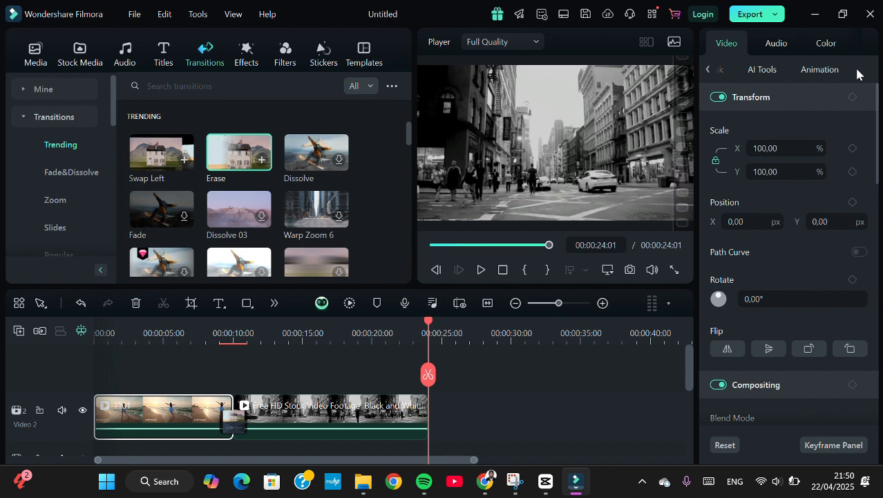
pyautogui.click(779, 45)
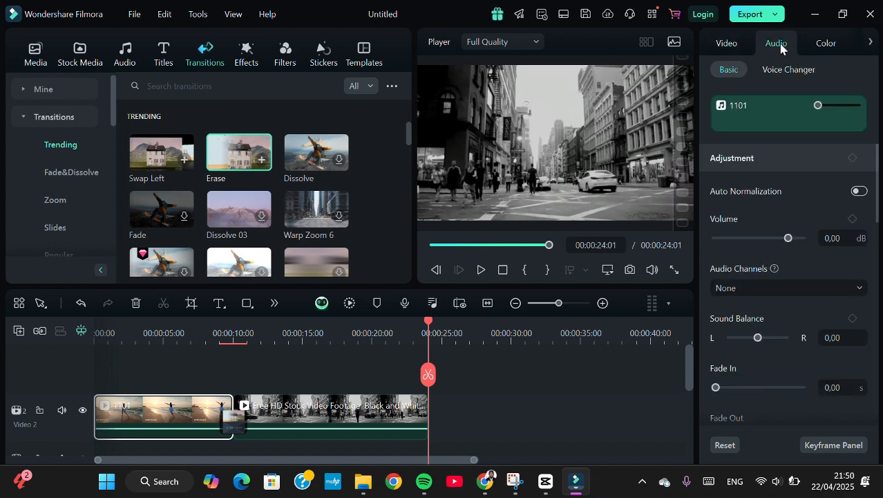
pyautogui.scroll(-5, 798, 271)
pyautogui.scroll(5, 799, 271)
pyautogui.scroll(-2, 798, 271)
pyautogui.scroll(-3, 799, 275)
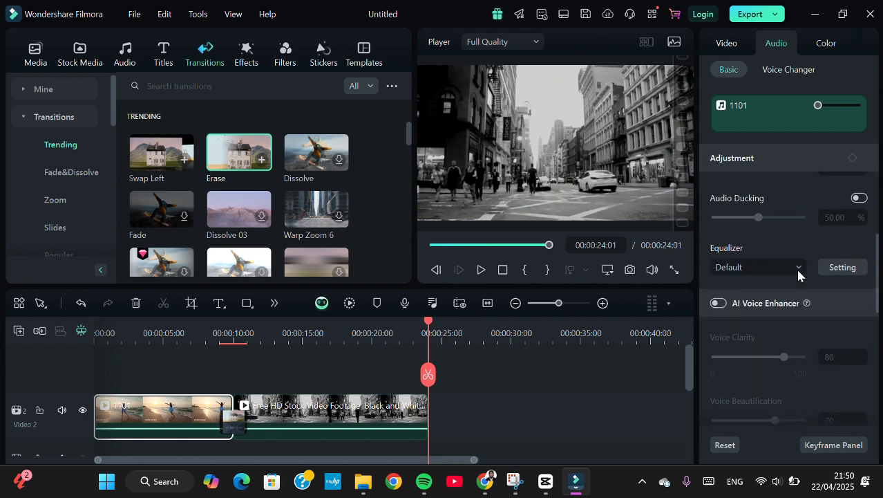
pyautogui.scroll(5, 798, 275)
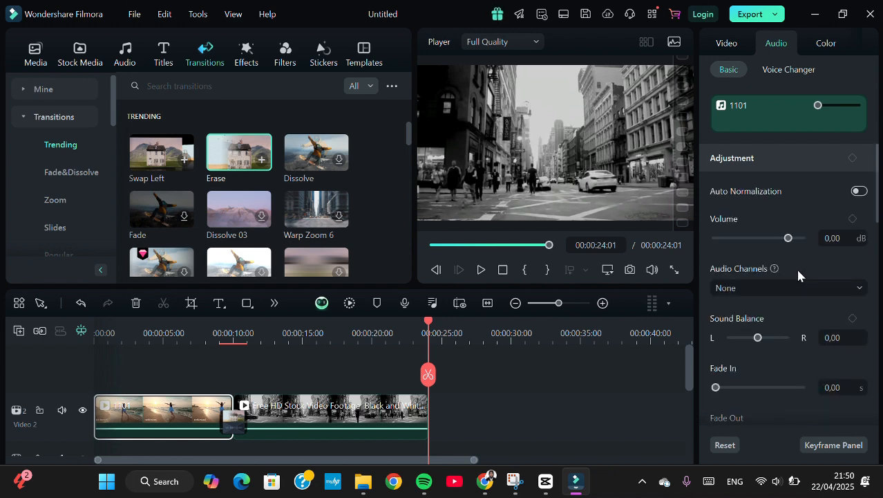
pyautogui.click(828, 43)
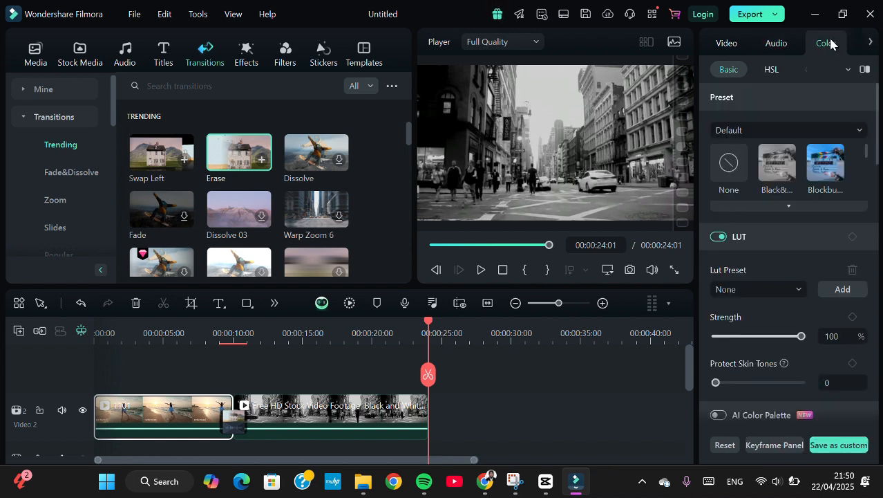
pyautogui.click(773, 70)
pyautogui.click(730, 47)
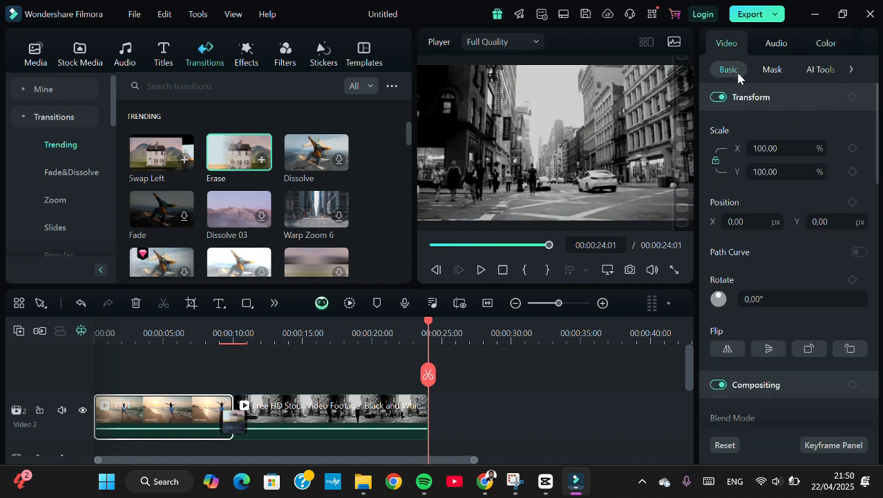
pyautogui.scroll(-2, 761, 156)
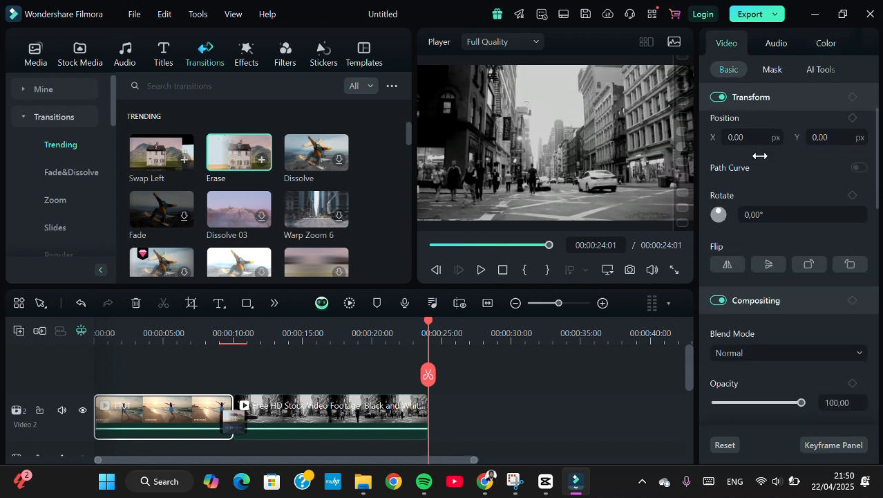
# Review the basic transform and compositing settings of clip 1101, including scale, position and rotation, and show its audio settings
pyautogui.scroll(2, 760, 155)
pyautogui.scroll(-3, 764, 197)
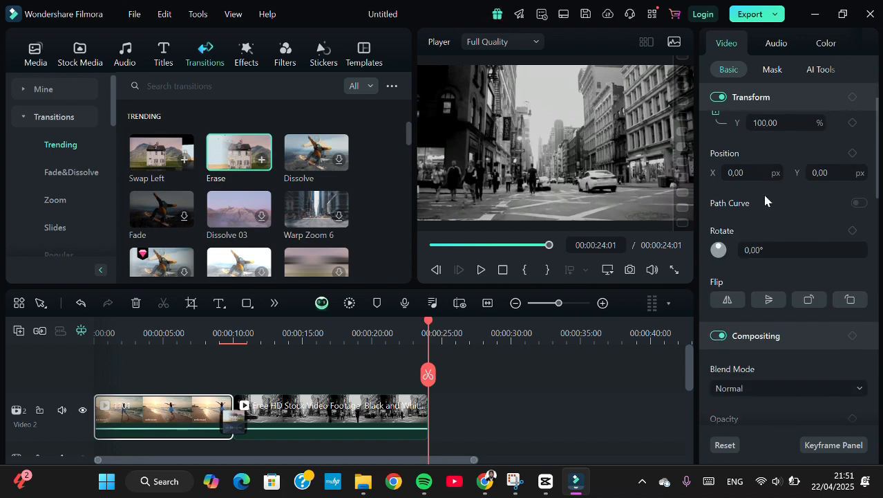
pyautogui.scroll(-2, 765, 200)
pyautogui.scroll(5, 764, 199)
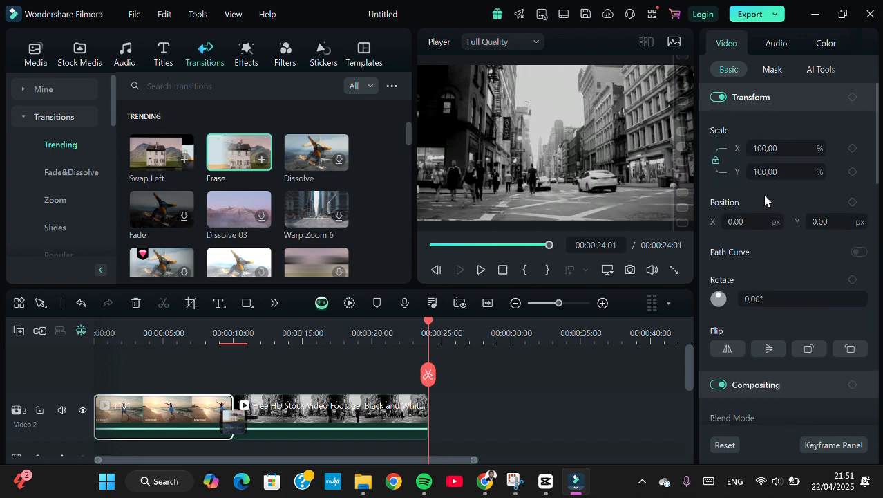
pyautogui.click(775, 45)
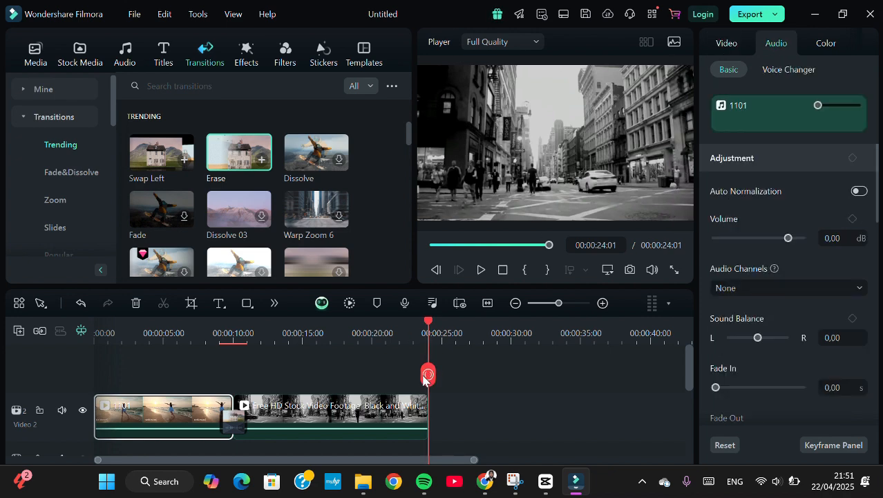
# Move the playhead to about 2 seconds and download the one-minute track "Everything Will be Better" from the trending audio library
pyautogui.moveTo(424, 378); pyautogui.dragTo(123, 430)
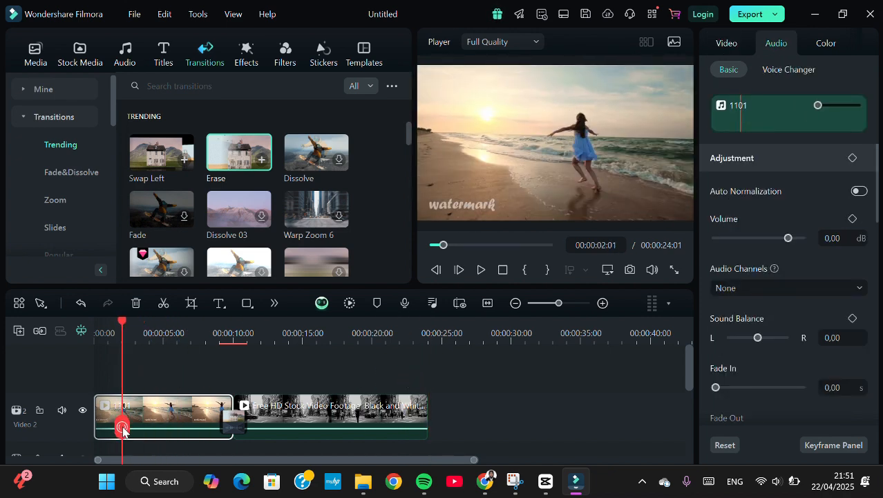
pyautogui.click(125, 53)
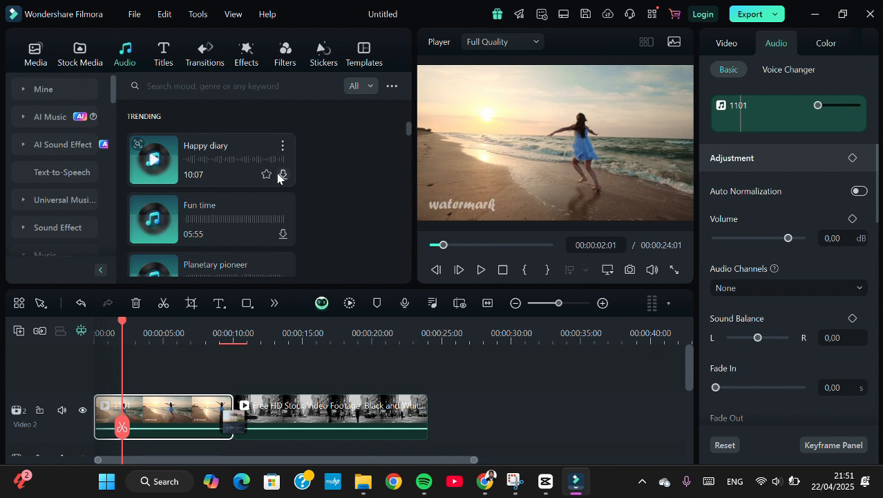
pyautogui.scroll(-5, 281, 177)
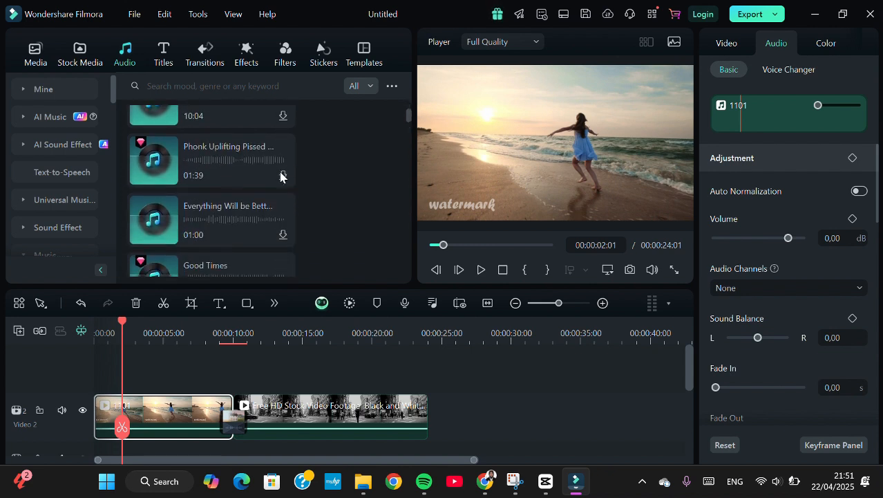
pyautogui.scroll(-1, 280, 177)
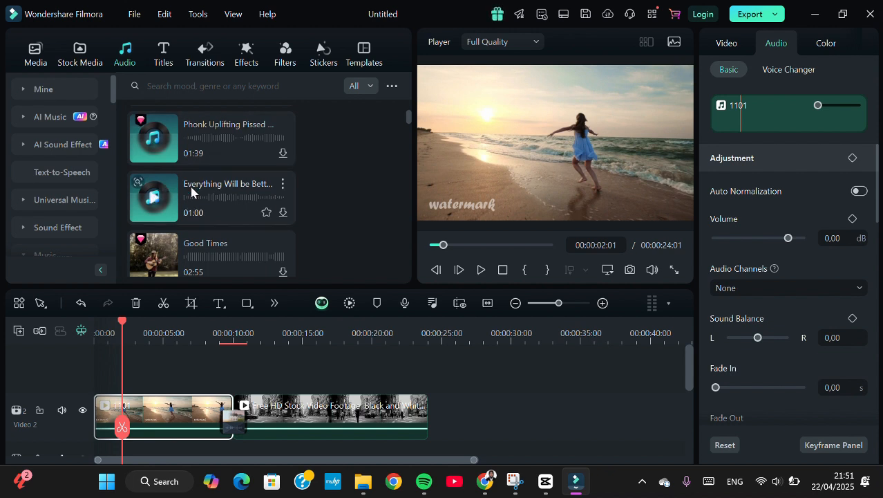
pyautogui.click(283, 213)
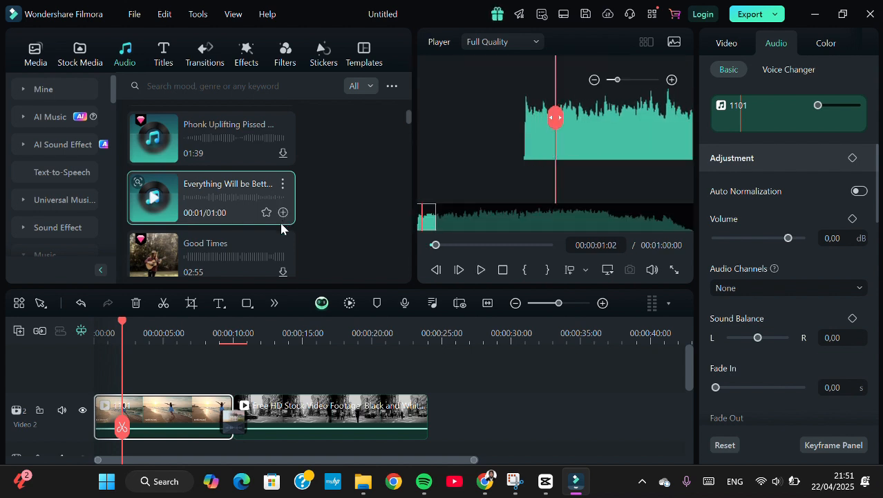
# Place the downloaded "Everything Will be Better" music on an audio track at the start of the timeline
pyautogui.moveTo(218, 188); pyautogui.dragTo(90, 369)
pyautogui.click(122, 356)
pyautogui.click(586, 153)
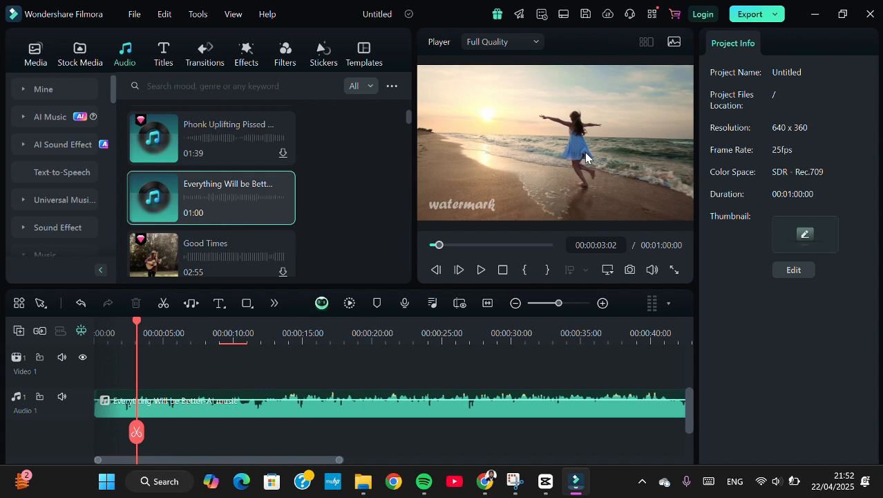
# Try to export the project and dismiss the Wondershare ID login and account dialogs
pyautogui.click(763, 20)
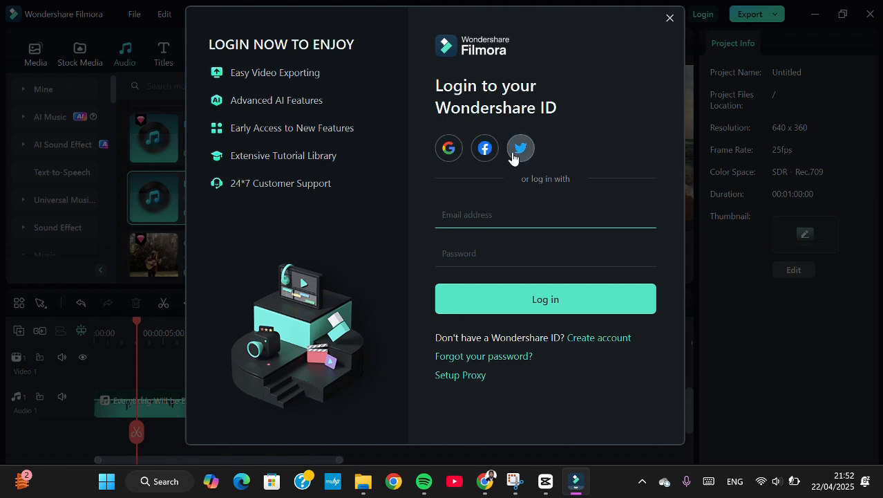
pyautogui.click(670, 19)
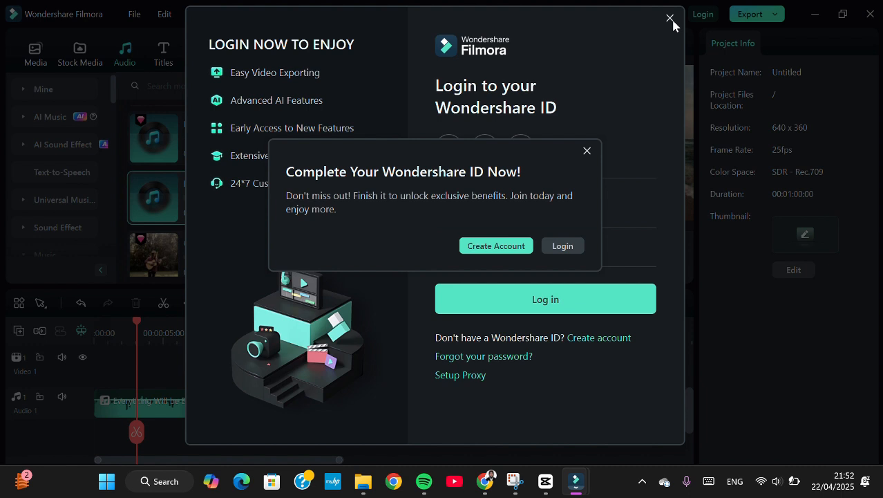
pyautogui.click(586, 152)
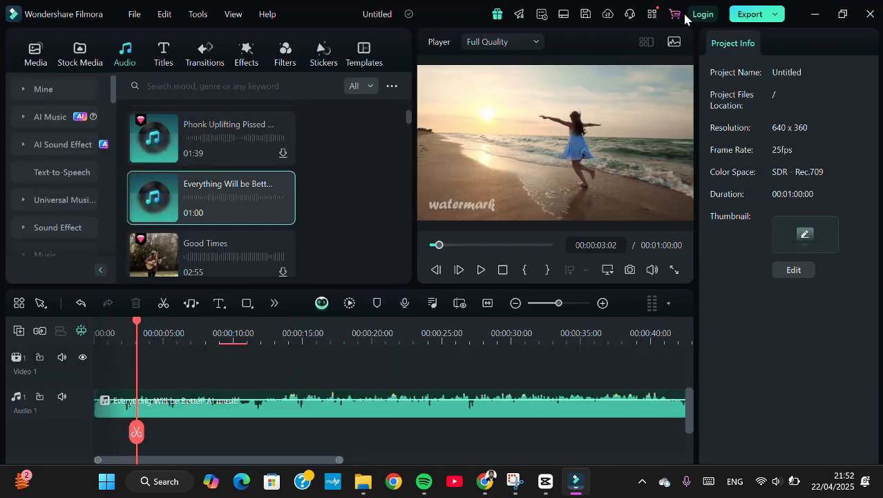